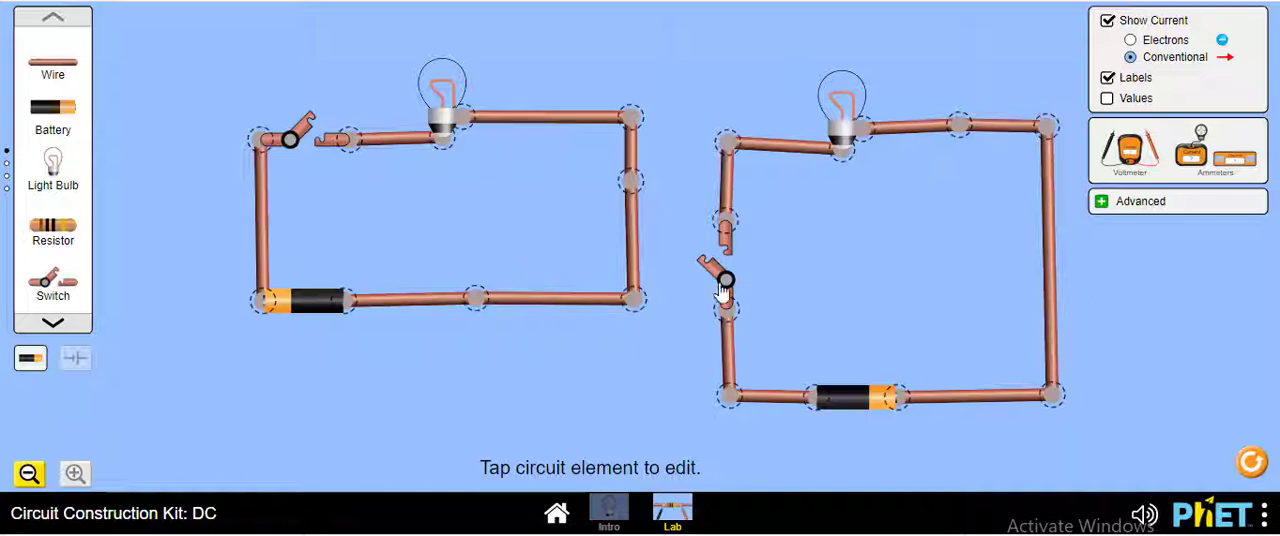
Step: Close the left circuit's switch and inspect its bulb's resistance and its battery's voltage
{"action": "left_click", "coordinate": [305, 130]}
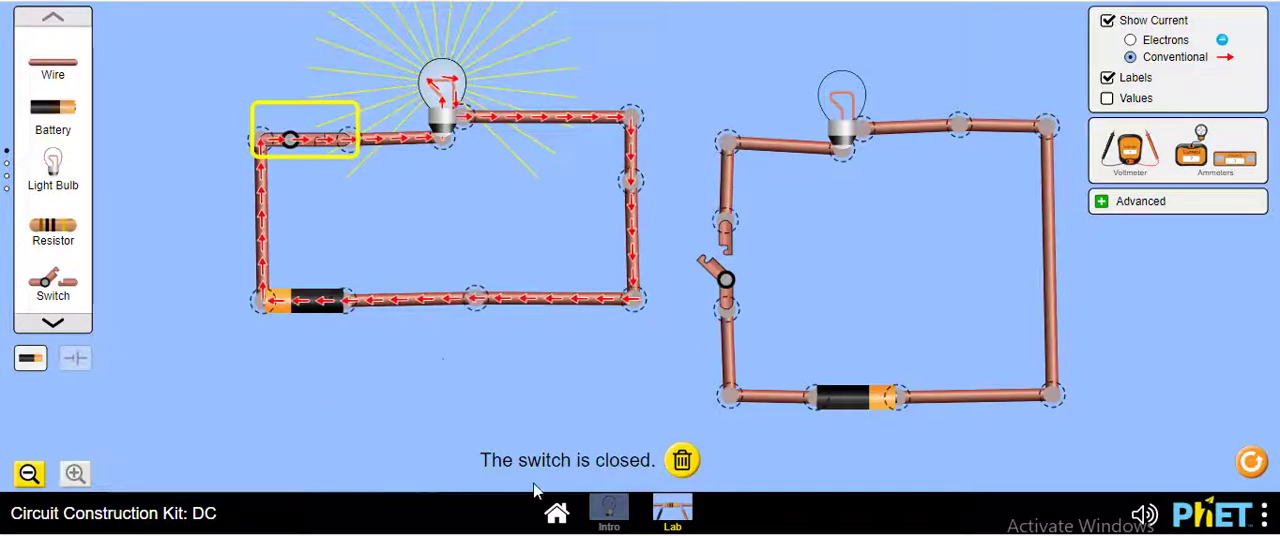
{"action": "left_click", "coordinate": [440, 122]}
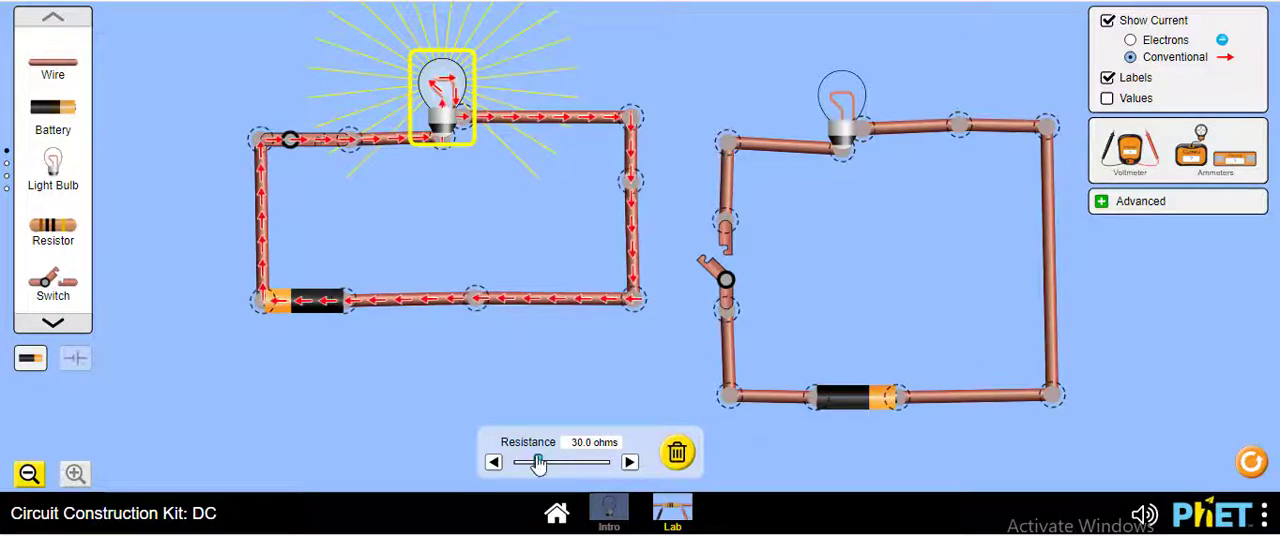
{"action": "left_click", "coordinate": [284, 306]}
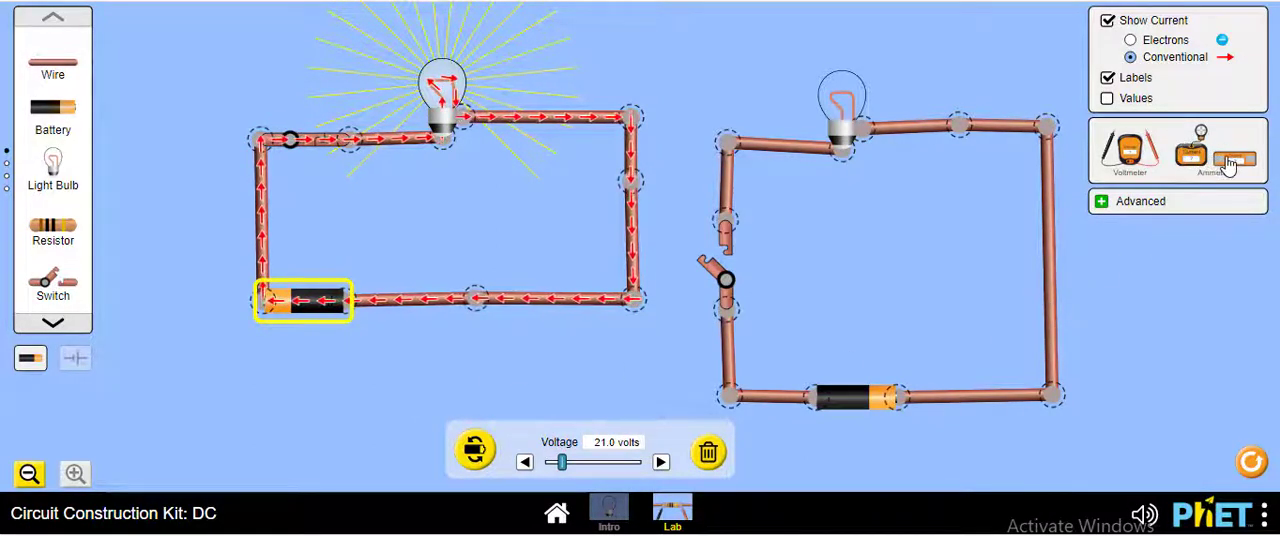
Step: Place a series ammeter below the left circuit and select the lower wire farthest from the battery
{"action": "left_click_drag", "start_coordinate": [1233, 163], "coordinate": [803, 245]}
{"action": "left_click_drag", "start_coordinate": [703, 262], "coordinate": [343, 365]}
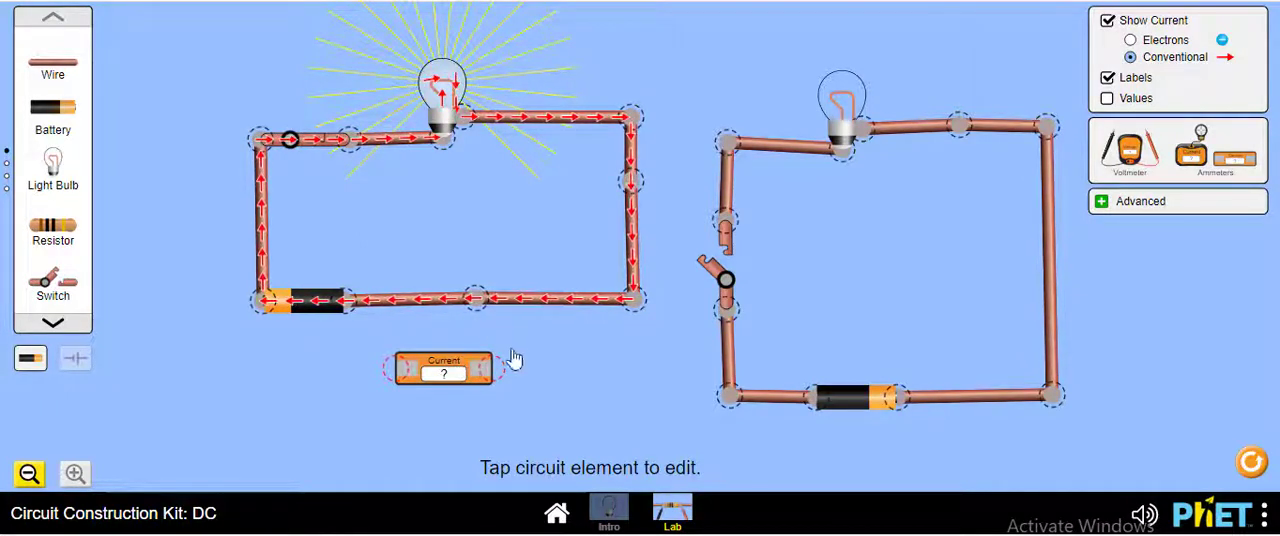
{"action": "left_click", "coordinate": [466, 375]}
{"action": "left_click", "coordinate": [553, 300]}
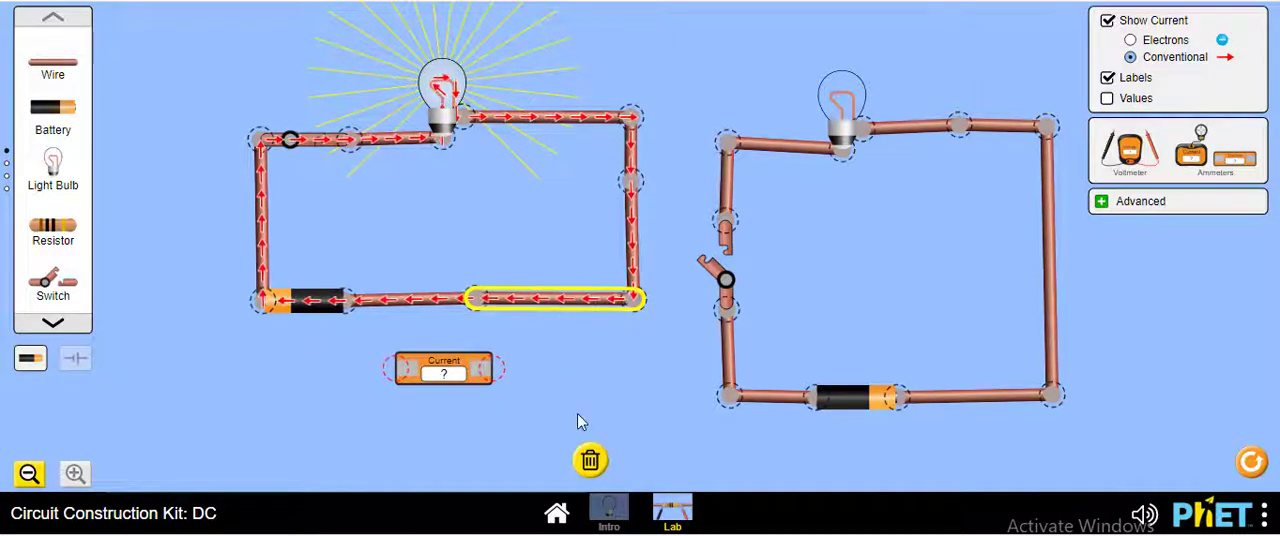
Step: Open the left circuit's switch and delete the lower wire farthest from the battery
{"action": "left_click", "coordinate": [341, 142]}
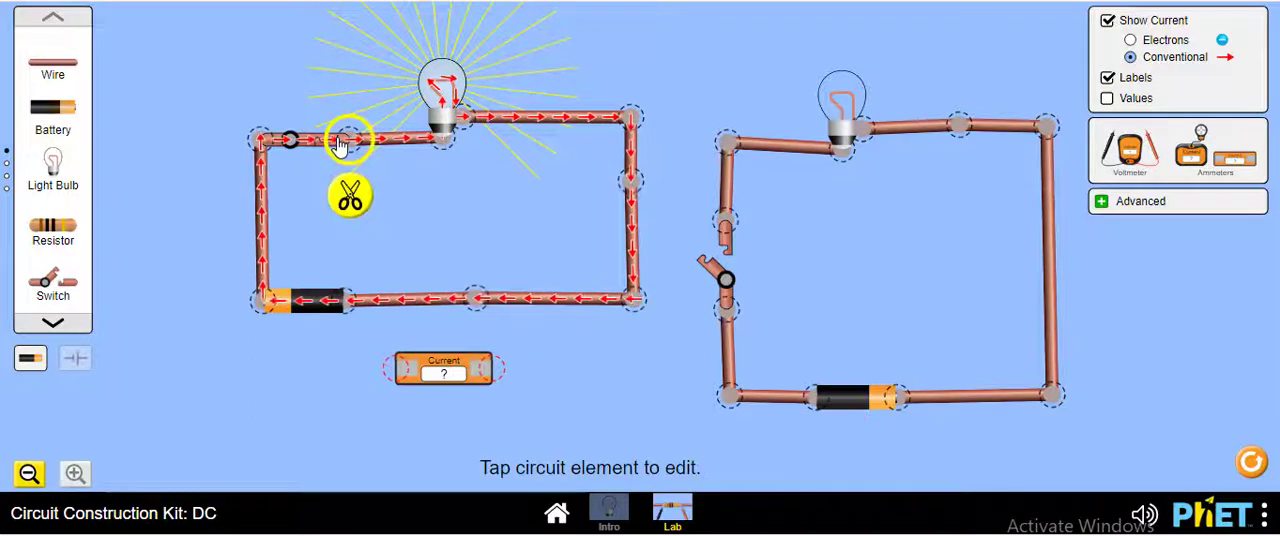
{"action": "left_click", "coordinate": [318, 147]}
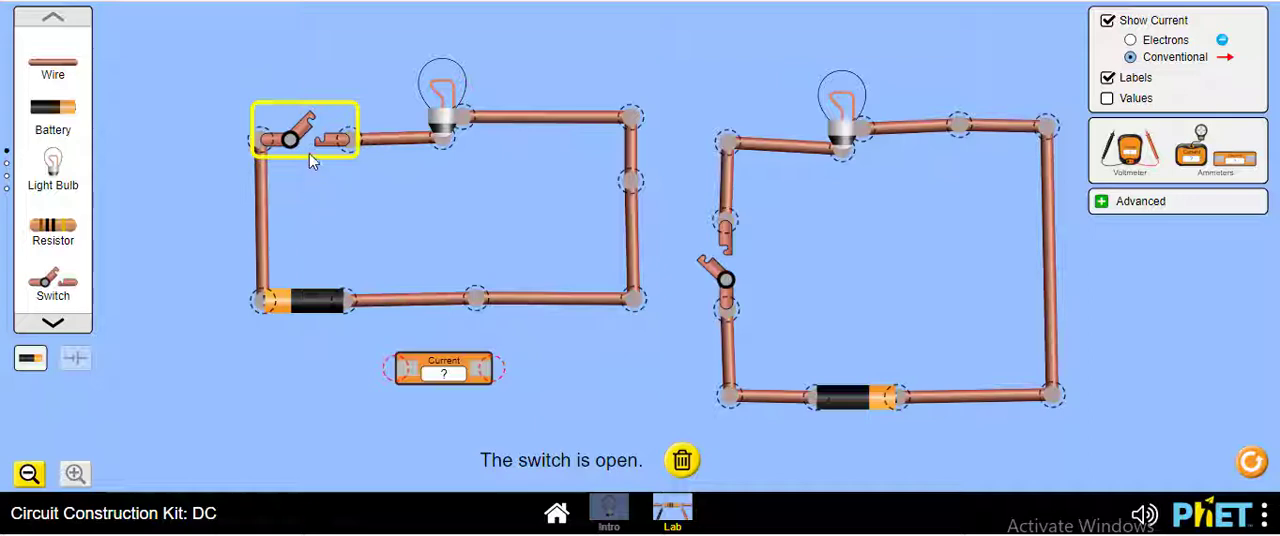
{"action": "left_click", "coordinate": [548, 302]}
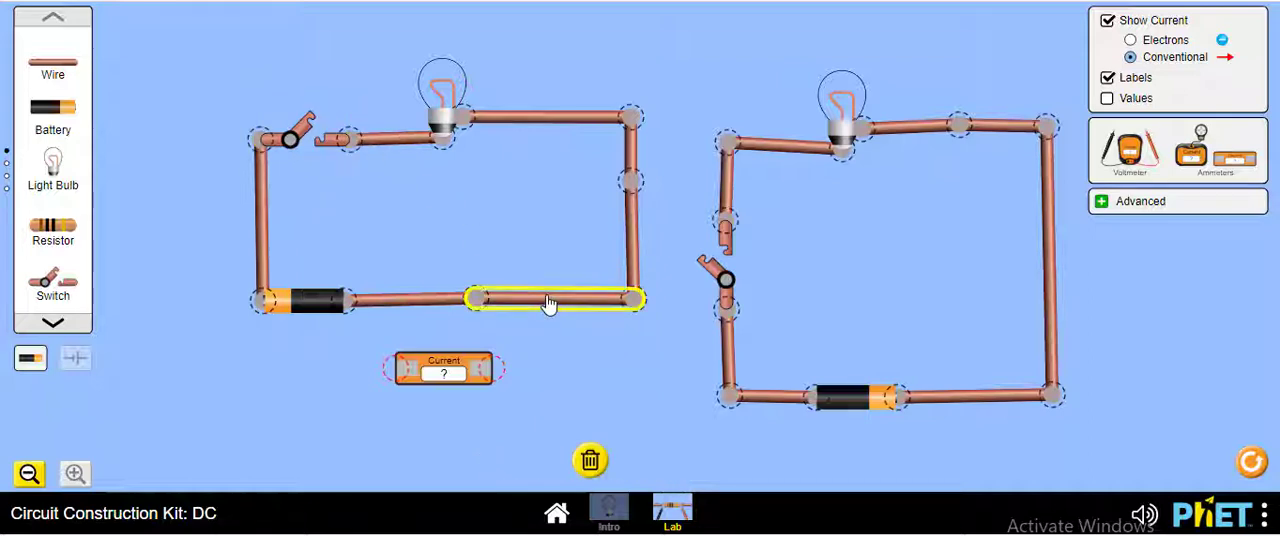
{"action": "left_click", "coordinate": [590, 462]}
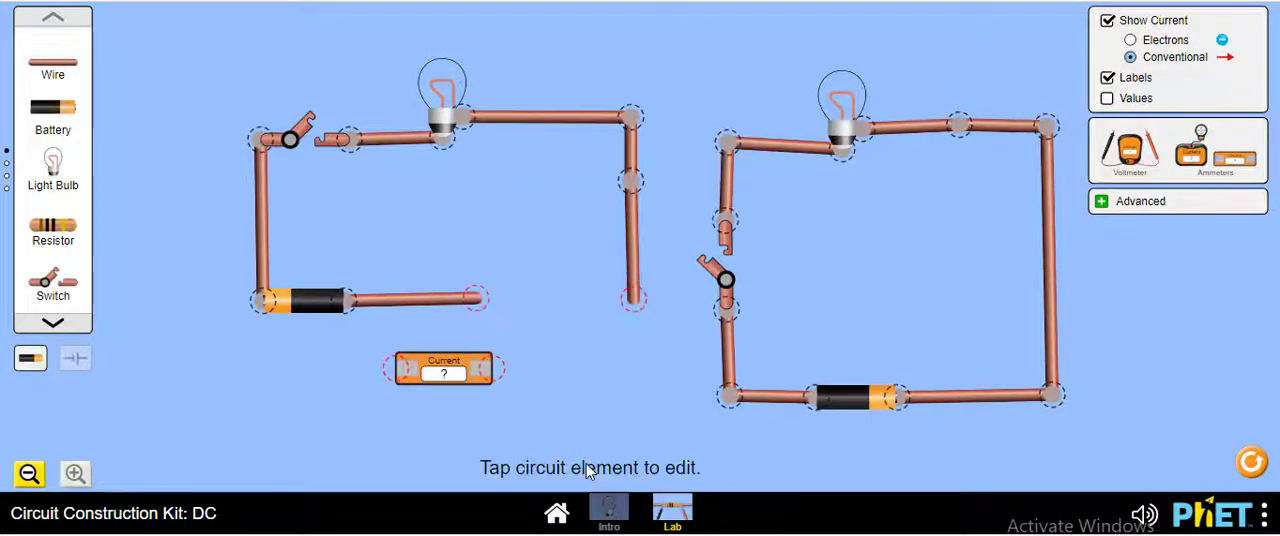
Step: Connect the ammeter in series between the battery's wire and the loose side wire of the left circuit, and close the switch
{"action": "left_click_drag", "start_coordinate": [472, 368], "coordinate": [528, 312]}
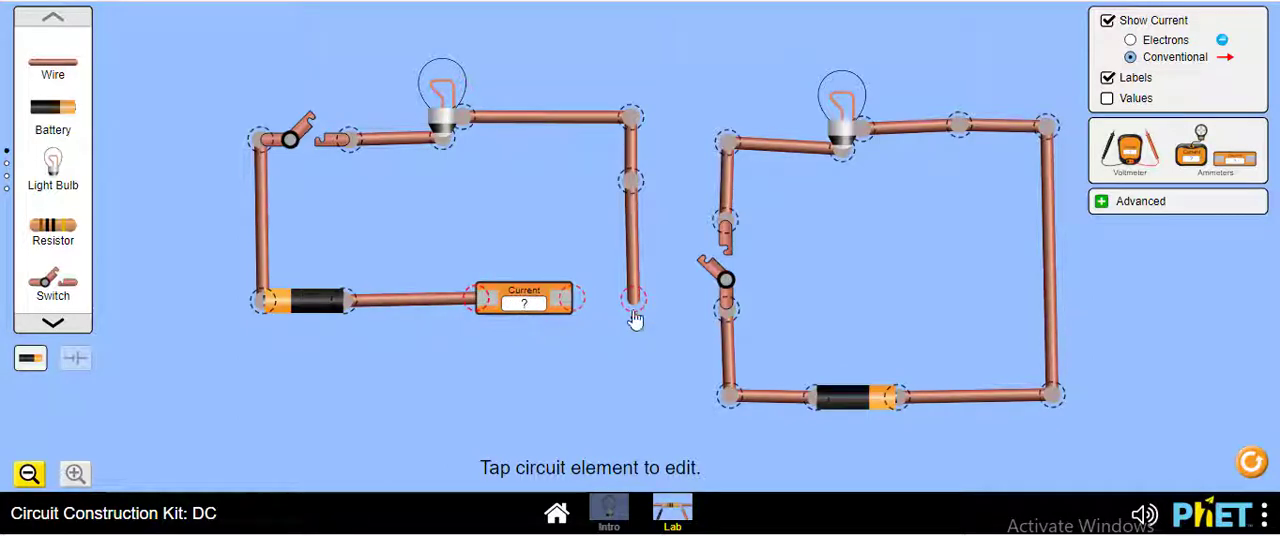
{"action": "left_click_drag", "start_coordinate": [635, 310], "coordinate": [588, 310]}
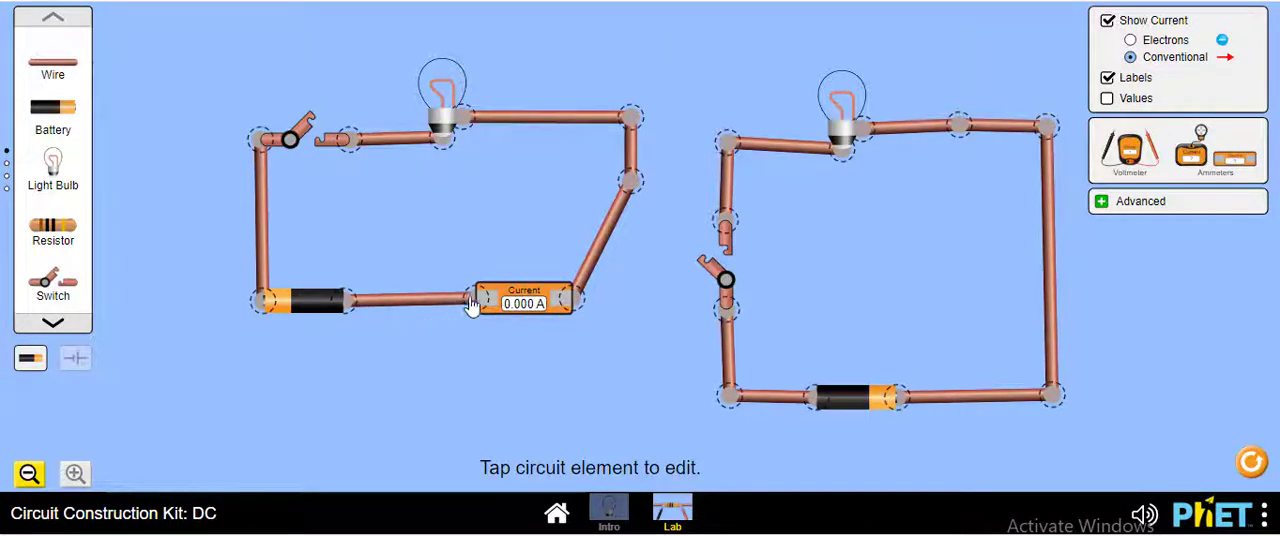
{"action": "left_click", "coordinate": [350, 147]}
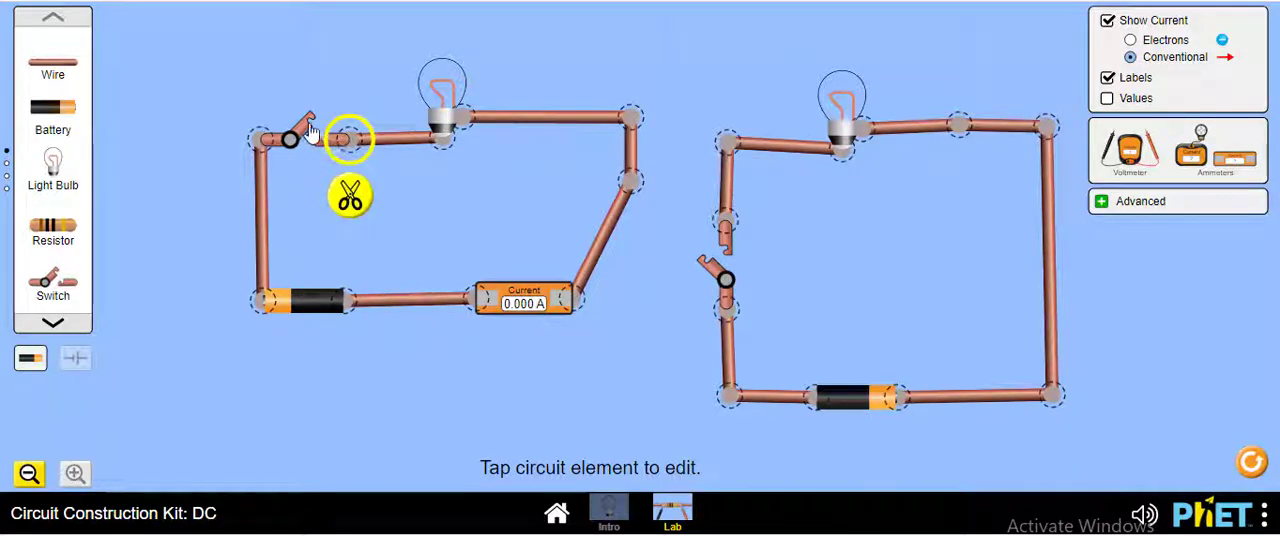
{"action": "left_click", "coordinate": [310, 130]}
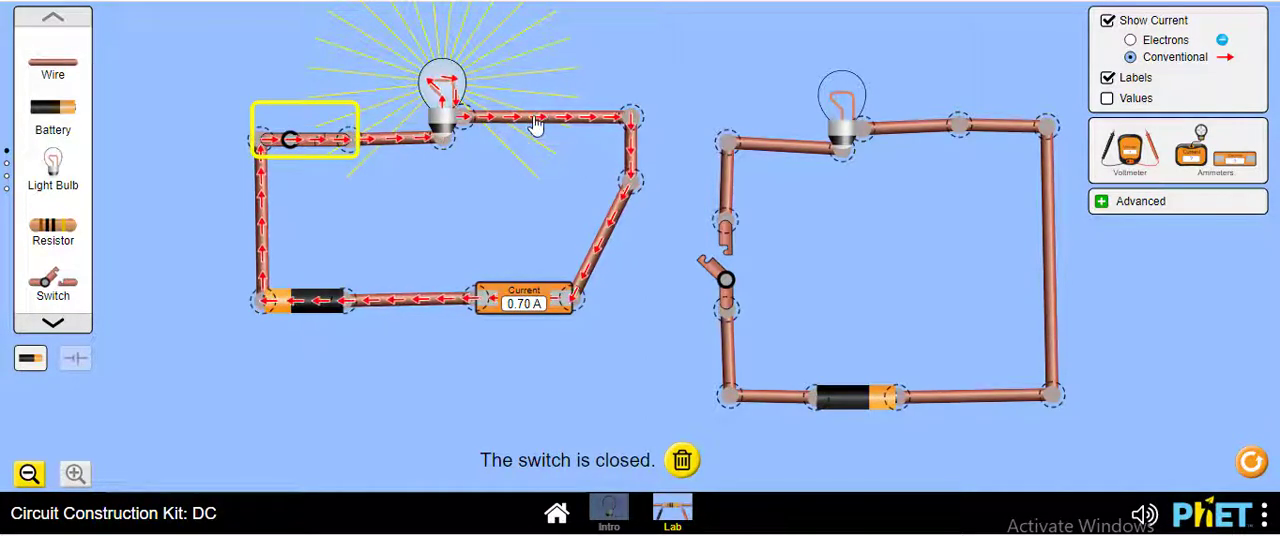
Step: Open the left circuit's switch and delete the upper wire between the bulb and the corner
{"action": "left_click", "coordinate": [304, 145]}
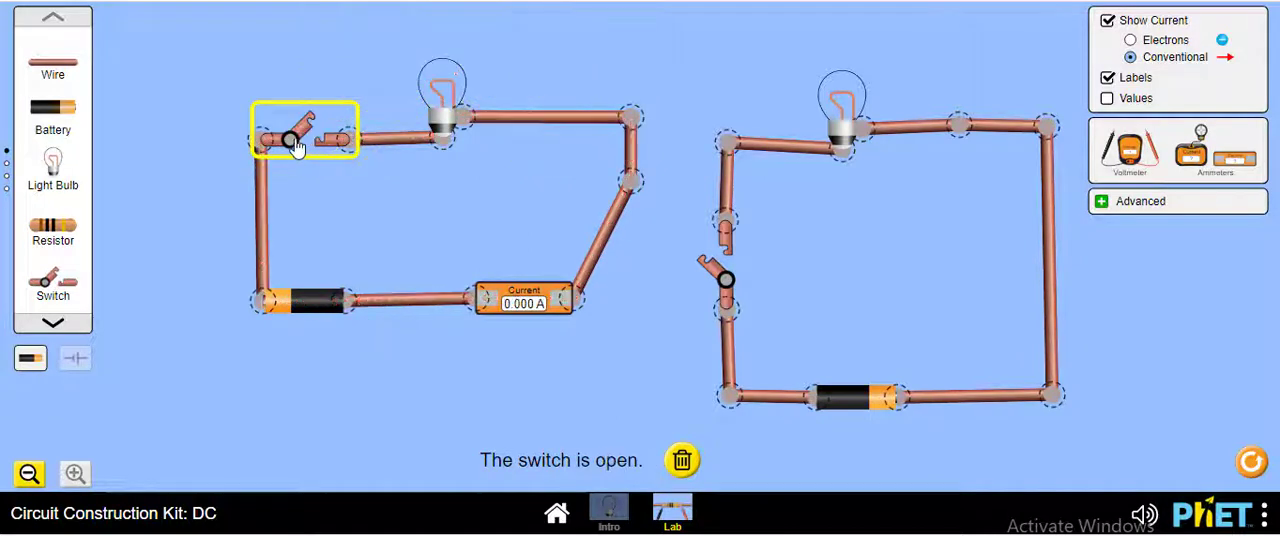
{"action": "left_click", "coordinate": [530, 120]}
{"action": "left_click", "coordinate": [591, 461]}
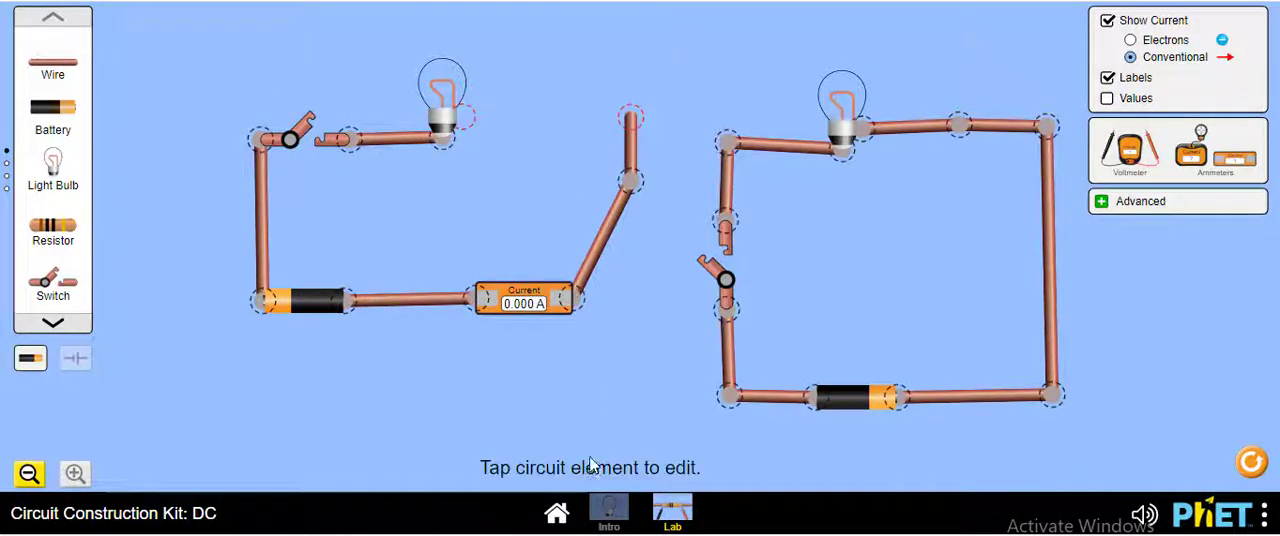
Step: Bridge the gap after the left circuit's bulb with a second series ammeter and a short wire, and close the switch
{"action": "left_click_drag", "start_coordinate": [1238, 168], "coordinate": [572, 127]}
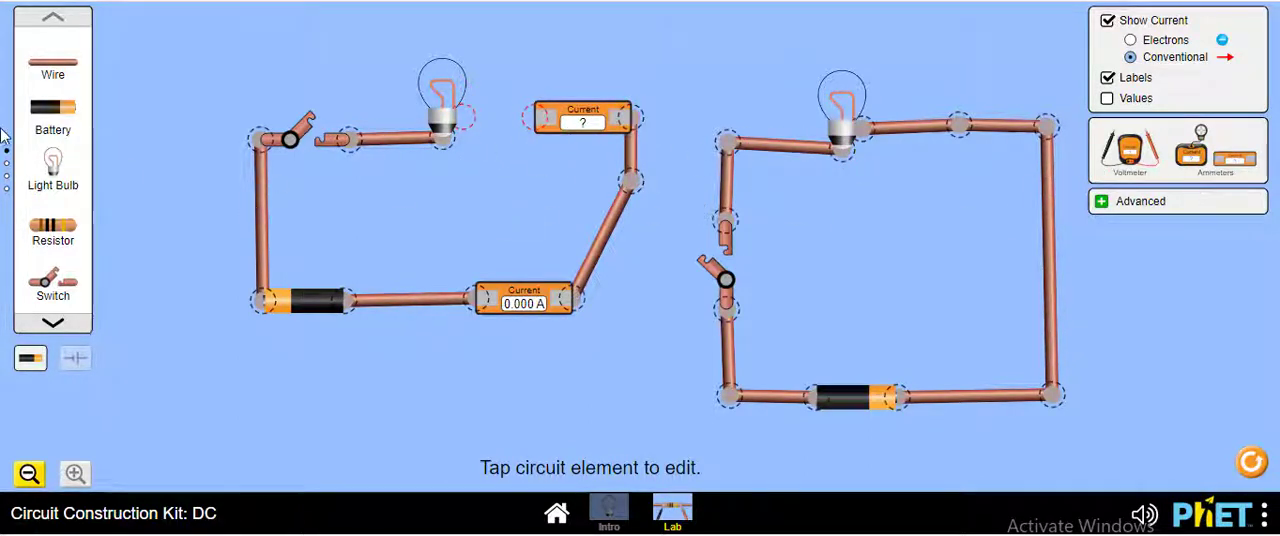
{"action": "left_click_drag", "start_coordinate": [55, 64], "coordinate": [498, 121]}
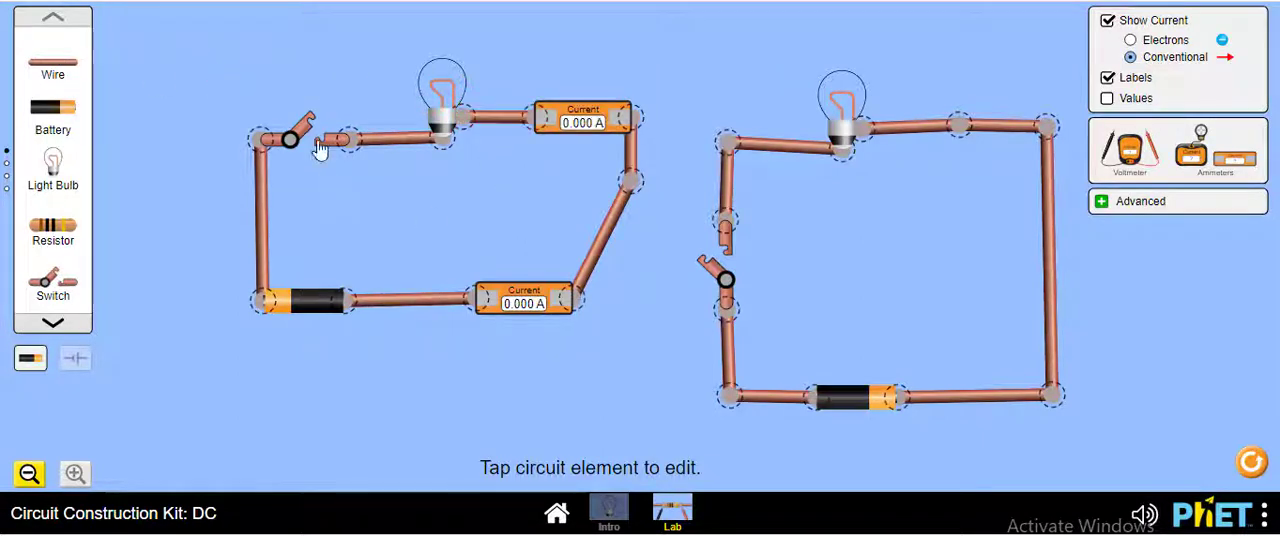
{"action": "left_click", "coordinate": [318, 147]}
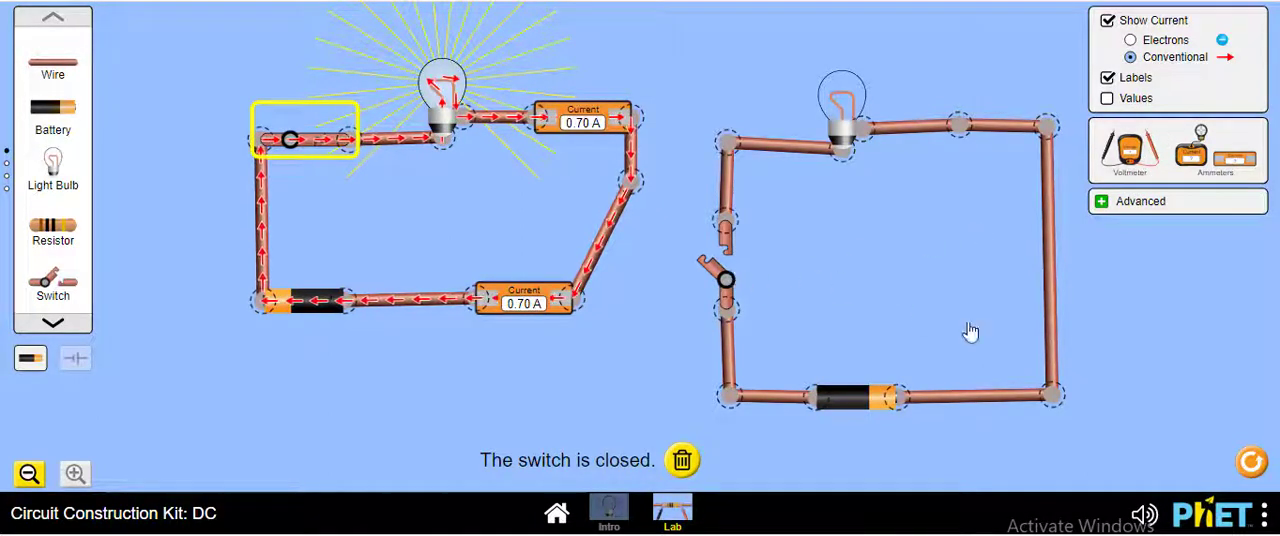
Step: Close the right circuit's switch and place a voltmeter inside its loop
{"action": "left_click", "coordinate": [708, 268]}
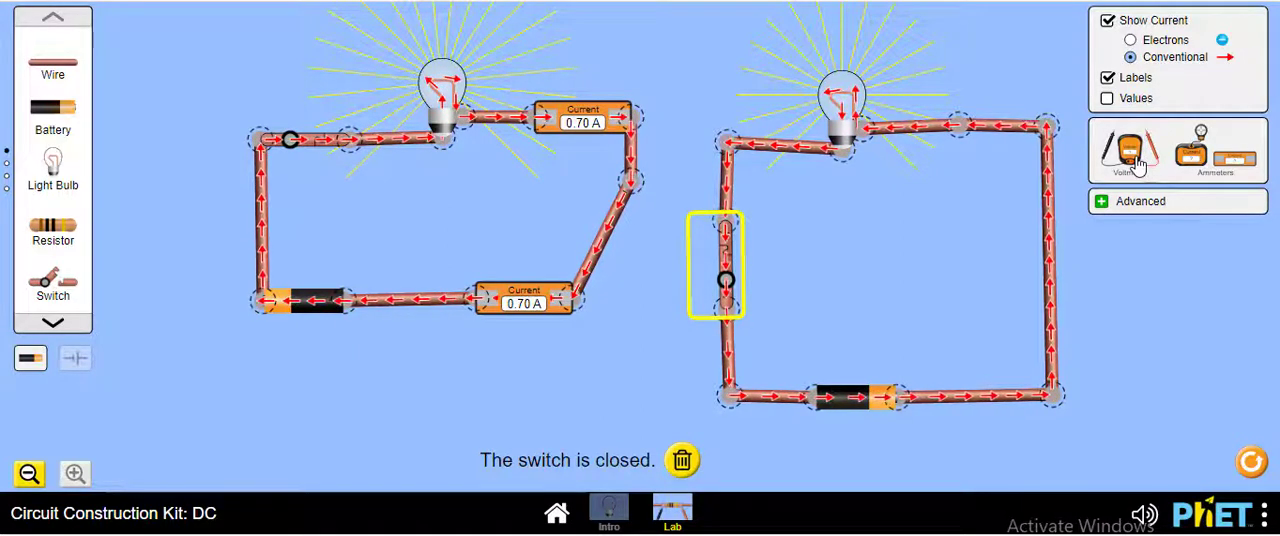
{"action": "left_click_drag", "start_coordinate": [1138, 168], "coordinate": [866, 232]}
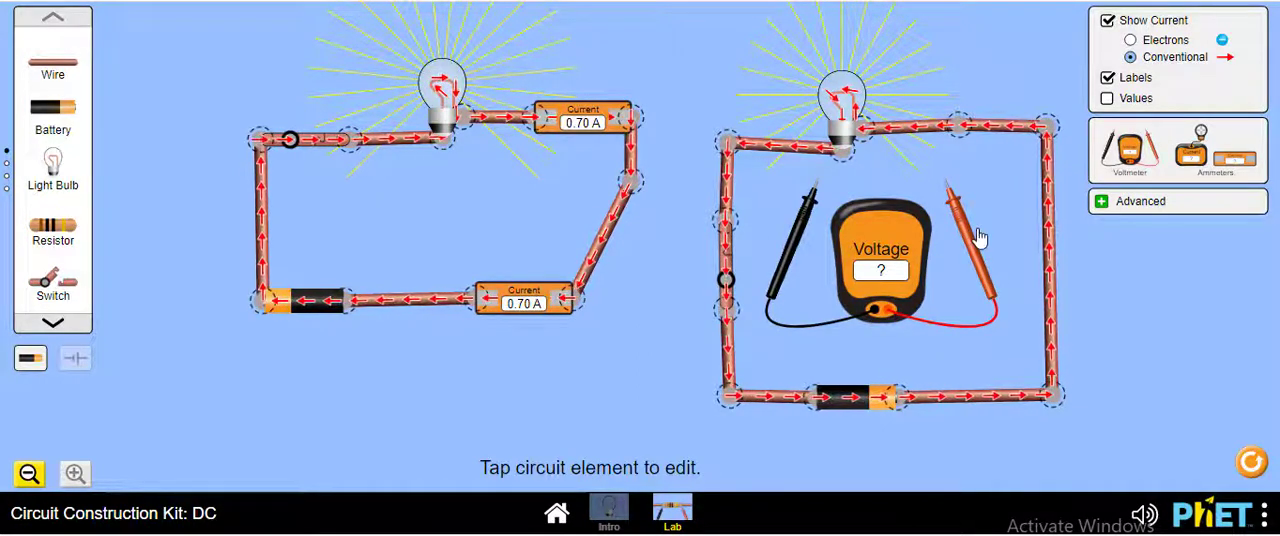
Step: Measure the voltage across the right circuit's bulb, with the red probe on the wire to its right and the black probe on its left
{"action": "left_click_drag", "start_coordinate": [980, 237], "coordinate": [966, 215]}
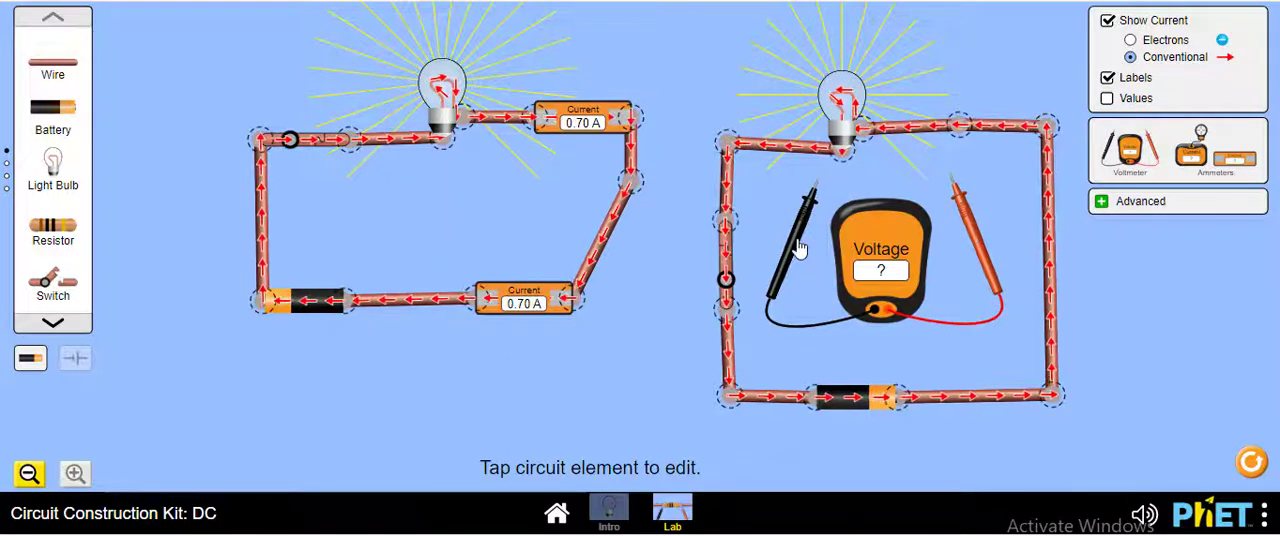
{"action": "left_click_drag", "start_coordinate": [800, 250], "coordinate": [780, 217]}
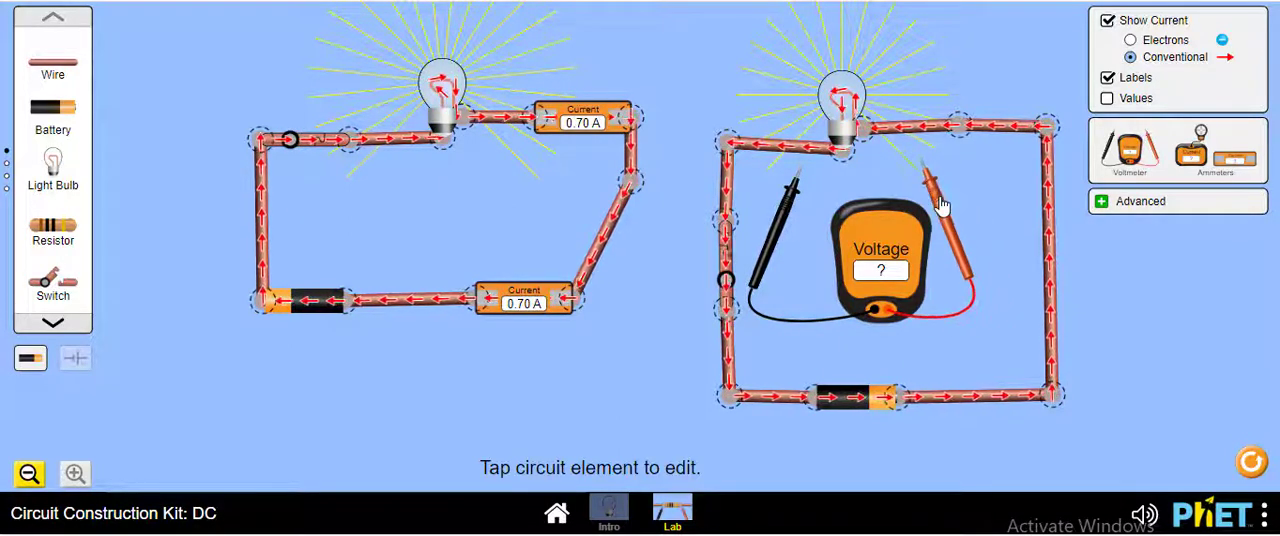
{"action": "left_click_drag", "start_coordinate": [935, 190], "coordinate": [922, 172]}
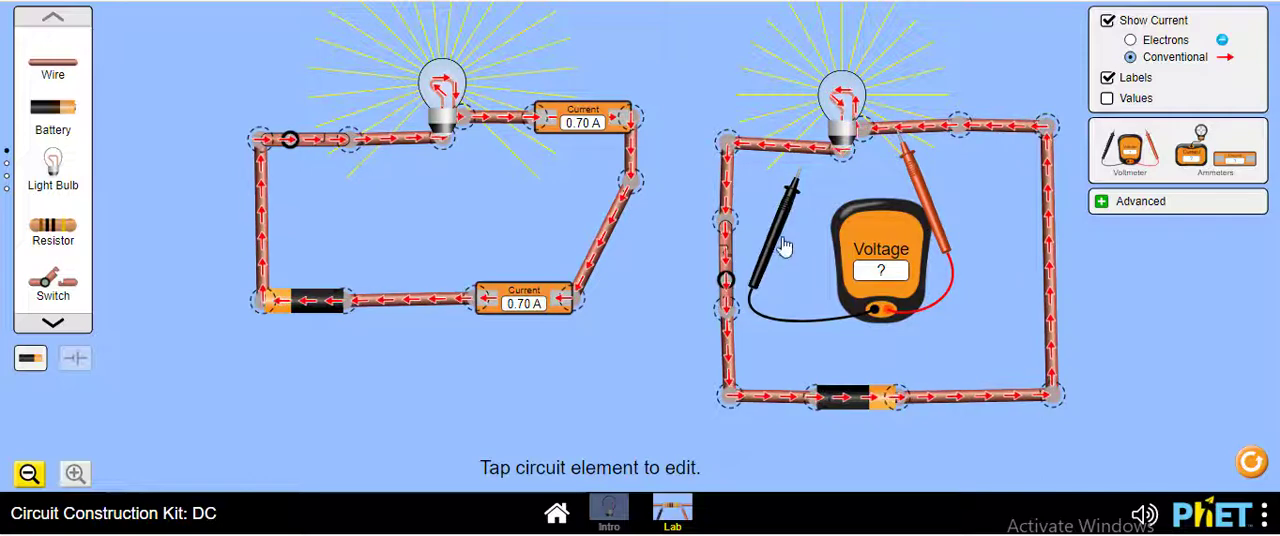
{"action": "mouse_move", "coordinate": [782, 238]}
{"action": "left_mouse_down"}
{"action": "mouse_move", "coordinate": [768, 215]}
{"action": "mouse_move", "coordinate": [764, 225]}
{"action": "left_mouse_up"}
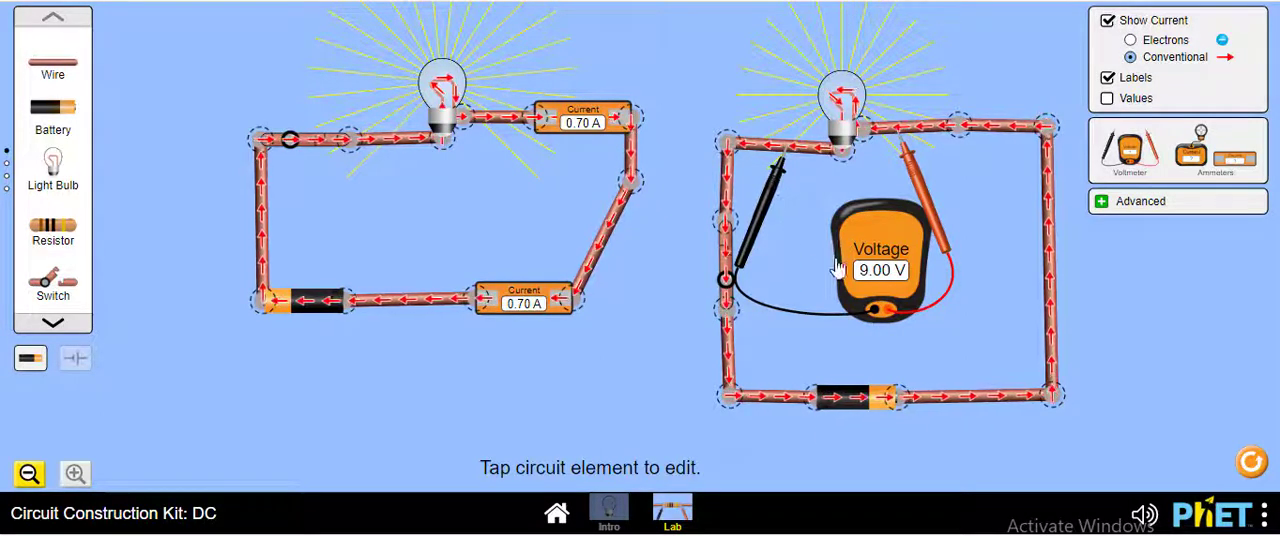
Step: Measure the voltage across the right circuit's battery with the black probe on the positive side, and again with the probes swapped
{"action": "left_click_drag", "start_coordinate": [782, 197], "coordinate": [944, 440]}
{"action": "left_click_drag", "start_coordinate": [933, 215], "coordinate": [786, 490]}
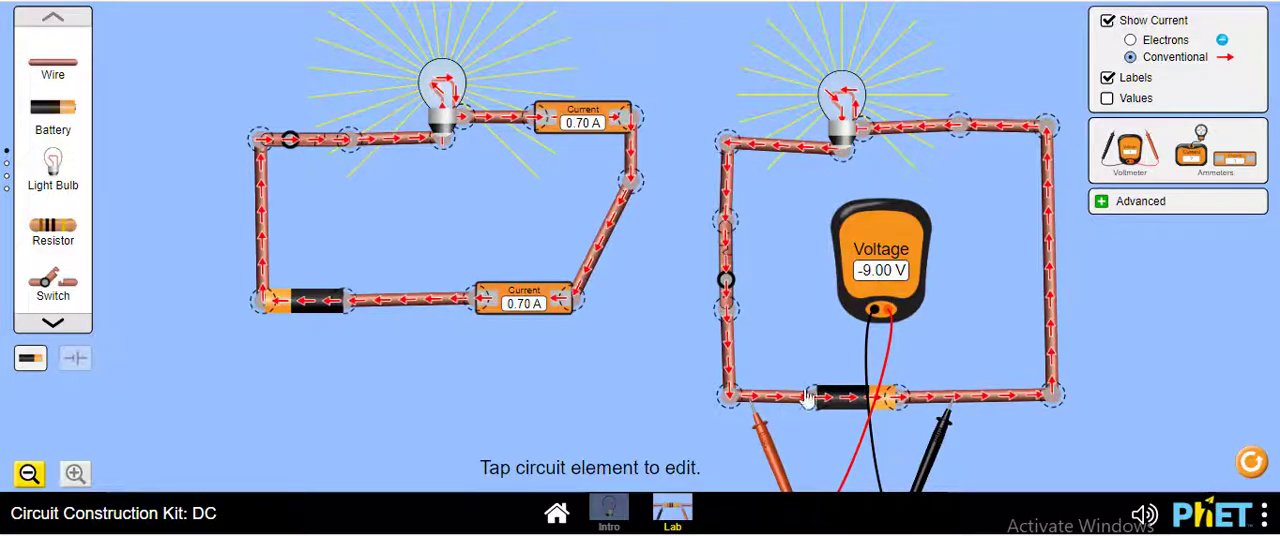
{"action": "left_click_drag", "start_coordinate": [903, 340], "coordinate": [978, 442]}
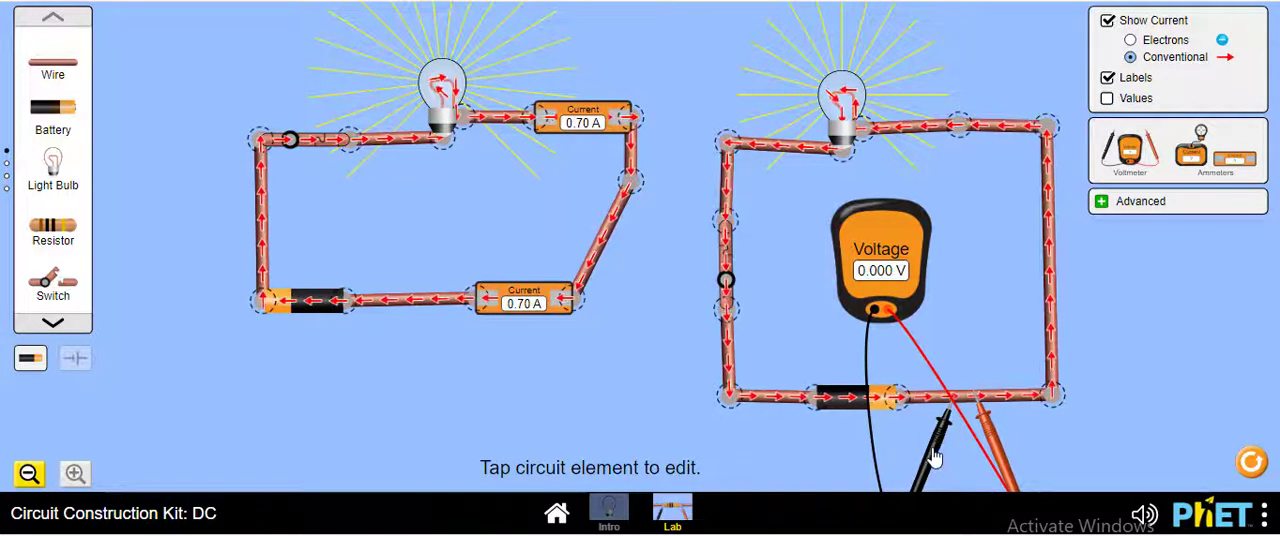
{"action": "left_click_drag", "start_coordinate": [933, 456], "coordinate": [750, 452]}
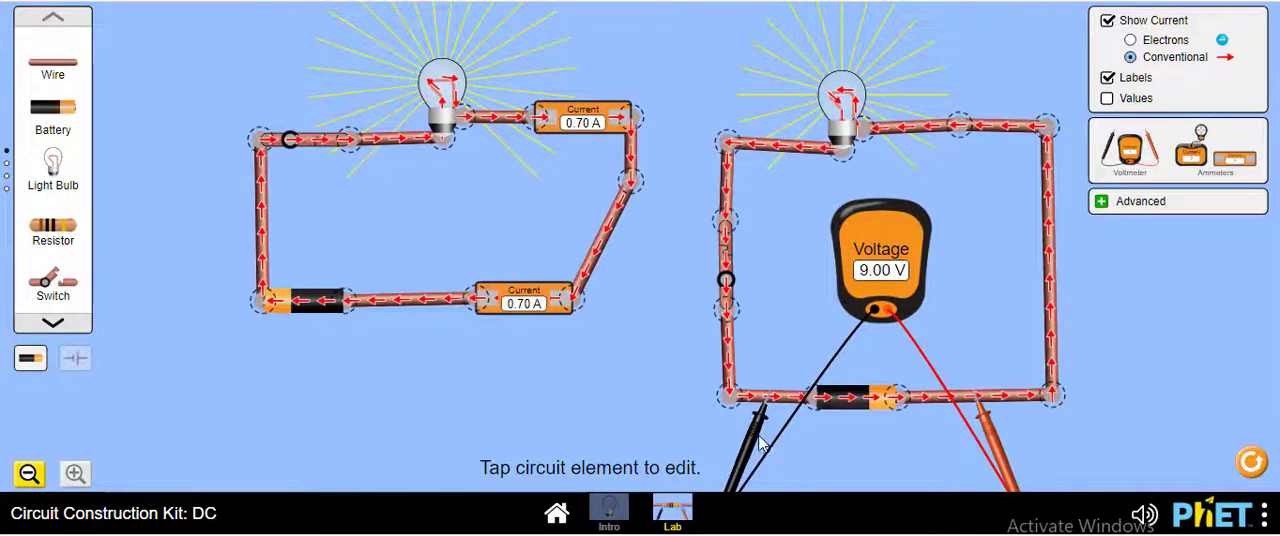
Step: Return the voltmeter's black probe to the wire left of the right circuit's bulb and lift the red probe off the battery wire
{"action": "left_click_drag", "start_coordinate": [768, 446], "coordinate": [783, 195]}
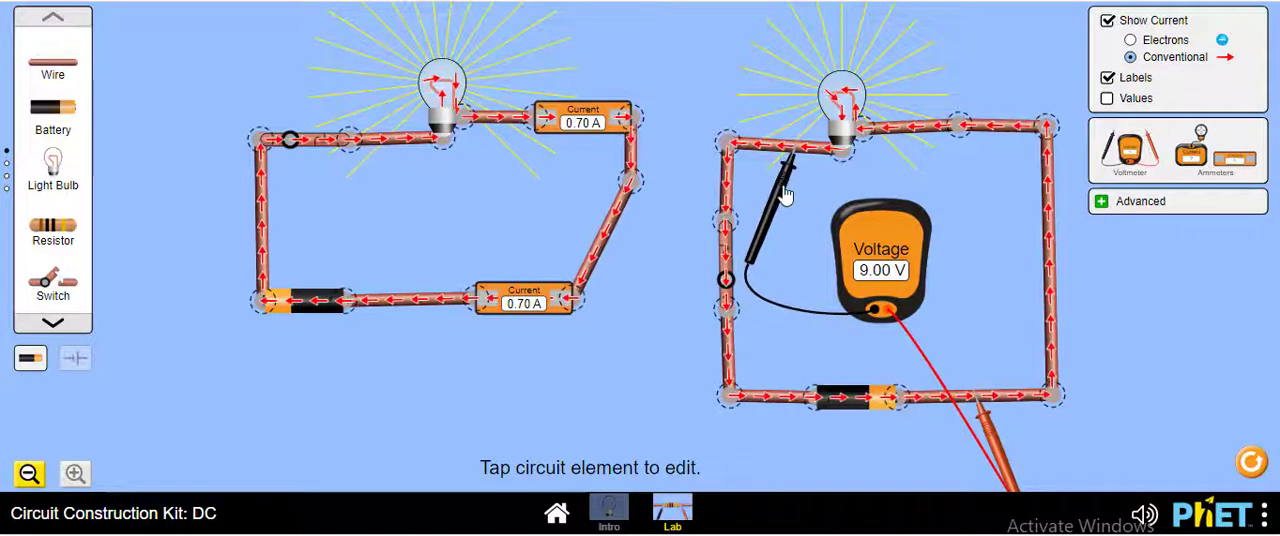
{"action": "left_click_drag", "start_coordinate": [1003, 453], "coordinate": [1002, 429]}
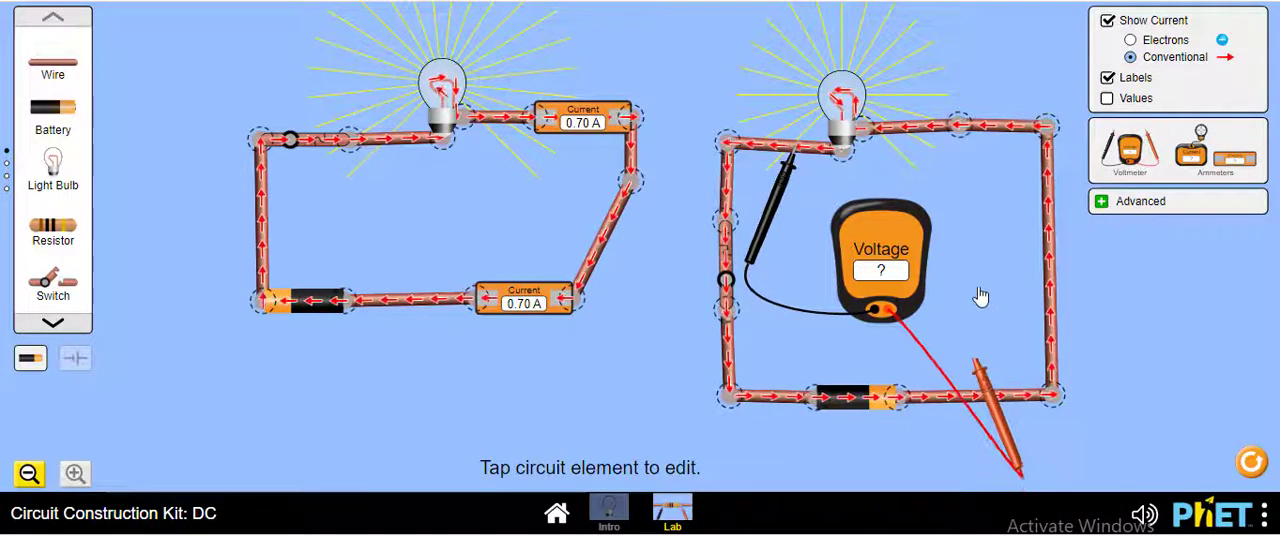